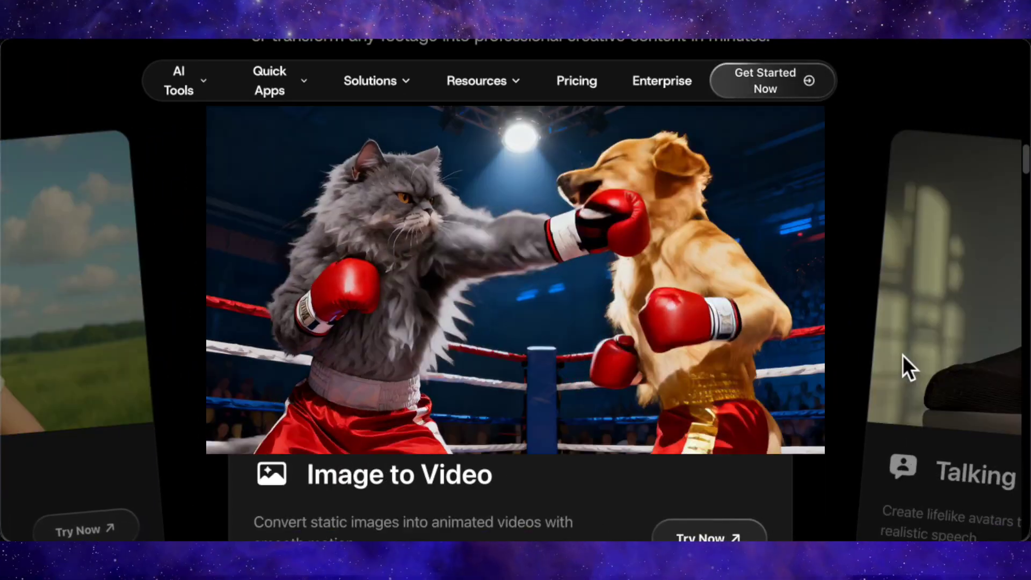
Step: Advance the website's tool showcase to Video to Video, then Talking Avatar
{"action": "left_click", "coordinate": [903, 355]}
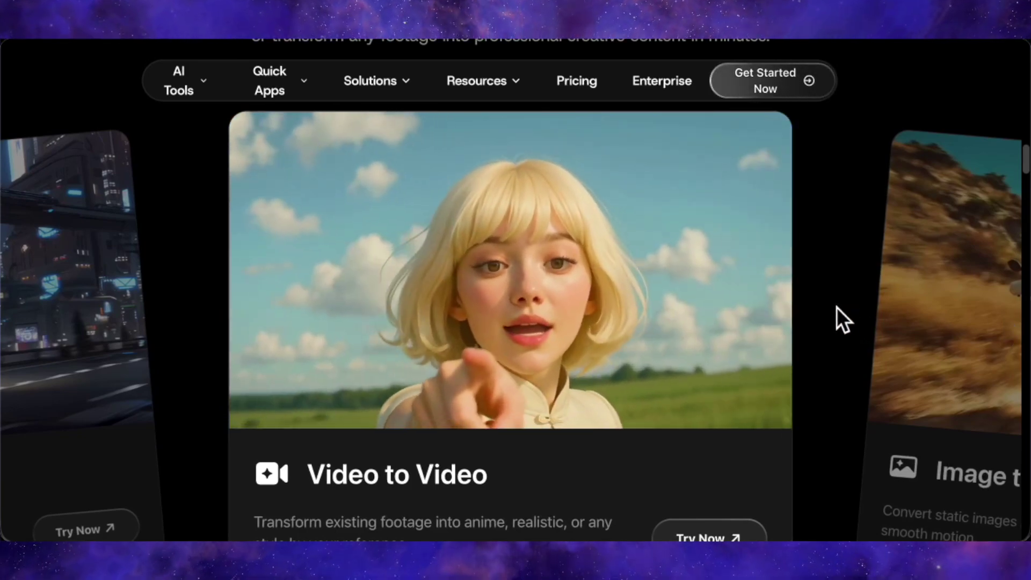
{"action": "left_click", "coordinate": [903, 356]}
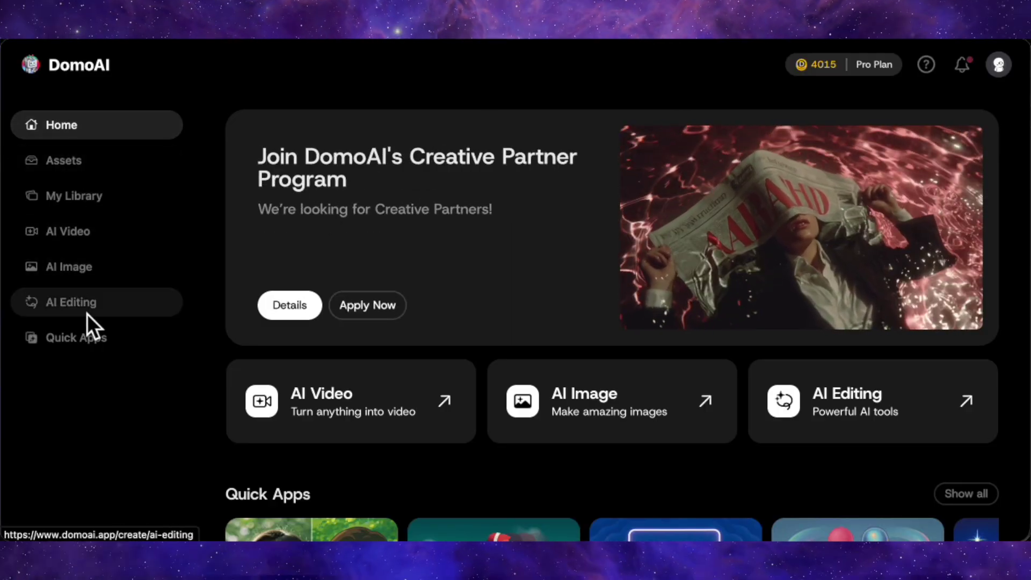
Step: Open the image-to-video page and switch the model to V2.4 Advanced
{"action": "left_click", "coordinate": [55, 233]}
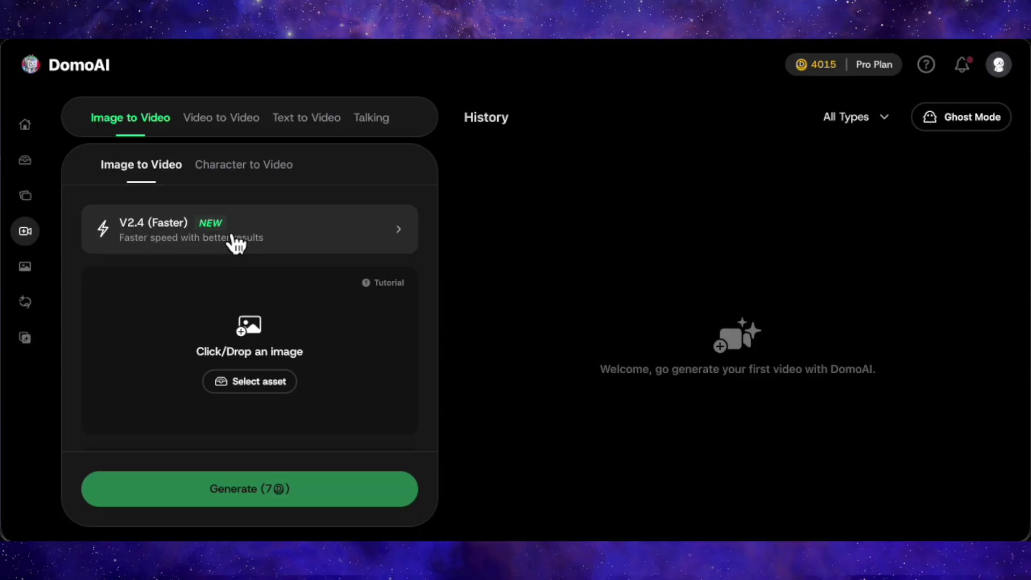
{"action": "left_click", "coordinate": [233, 242]}
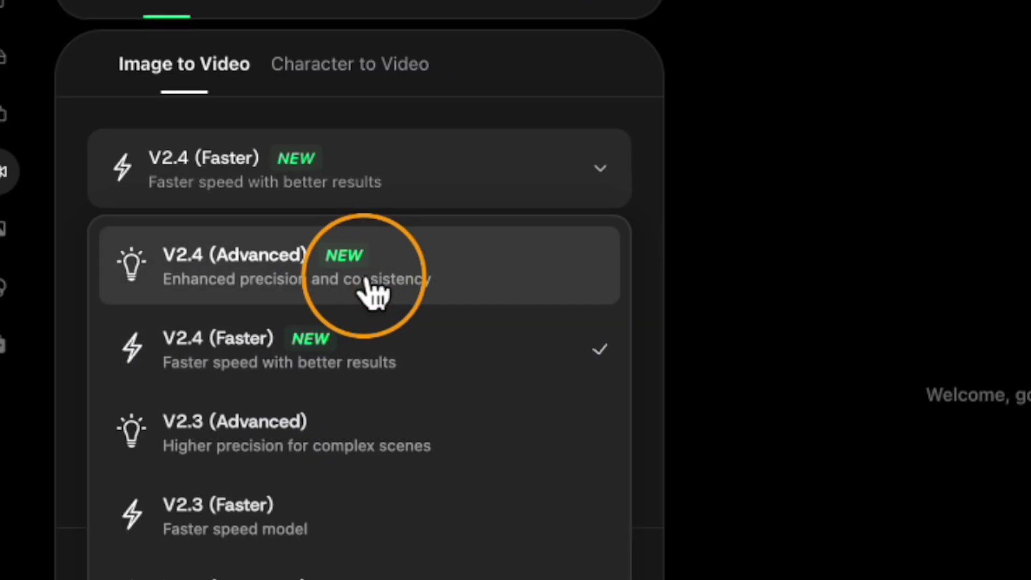
{"action": "left_click", "coordinate": [371, 284]}
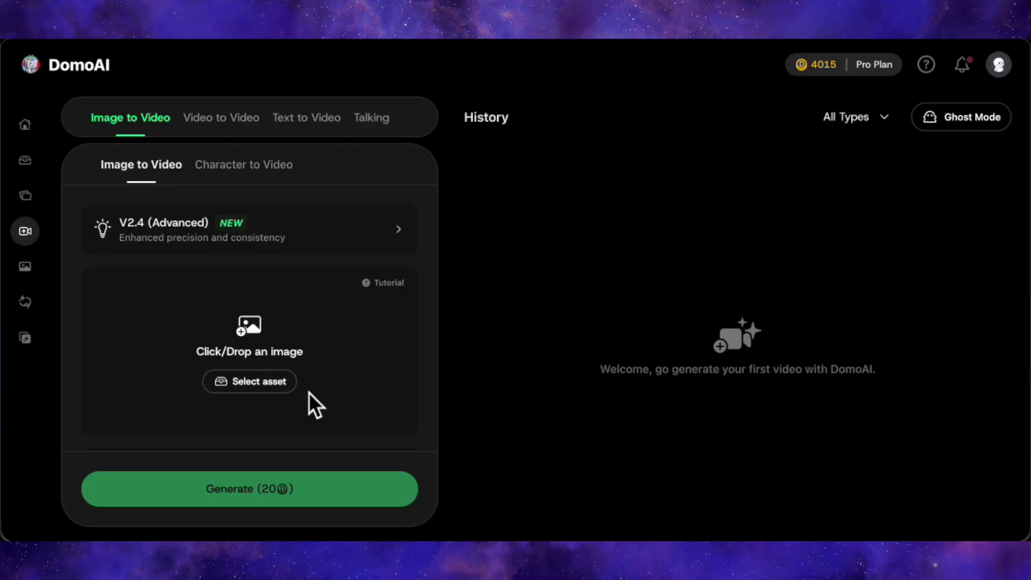
{"action": "scroll", "coordinate": [308, 392], "scroll_direction": "down", "scroll_amount": 1}
{"action": "scroll", "coordinate": [249, 332], "scroll_direction": "down", "scroll_amount": 2}
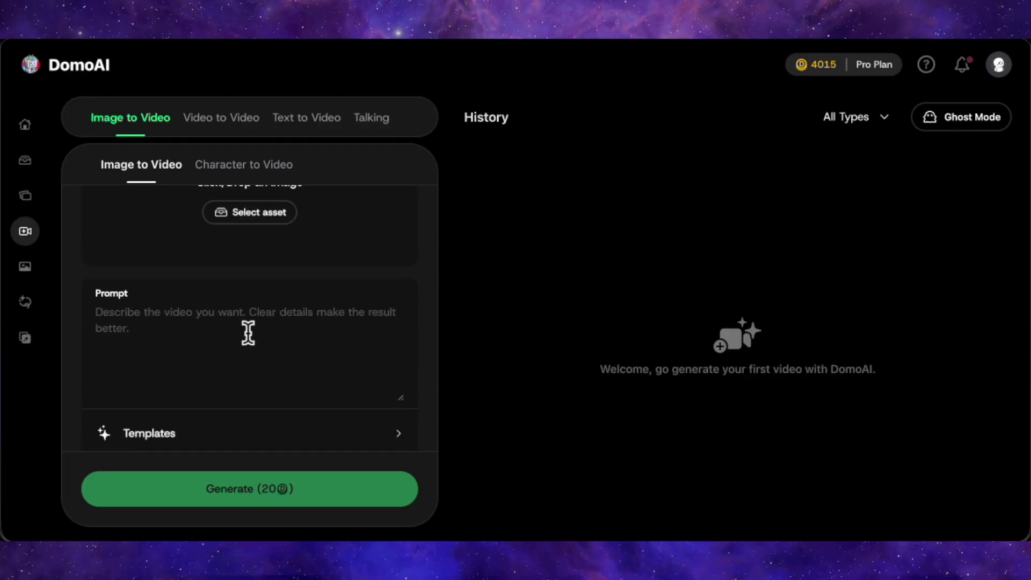
Step: Check the prompt field and keep the video length at 5 seconds
{"action": "left_click", "coordinate": [158, 333]}
{"action": "scroll", "coordinate": [157, 340], "scroll_direction": "down", "scroll_amount": 3}
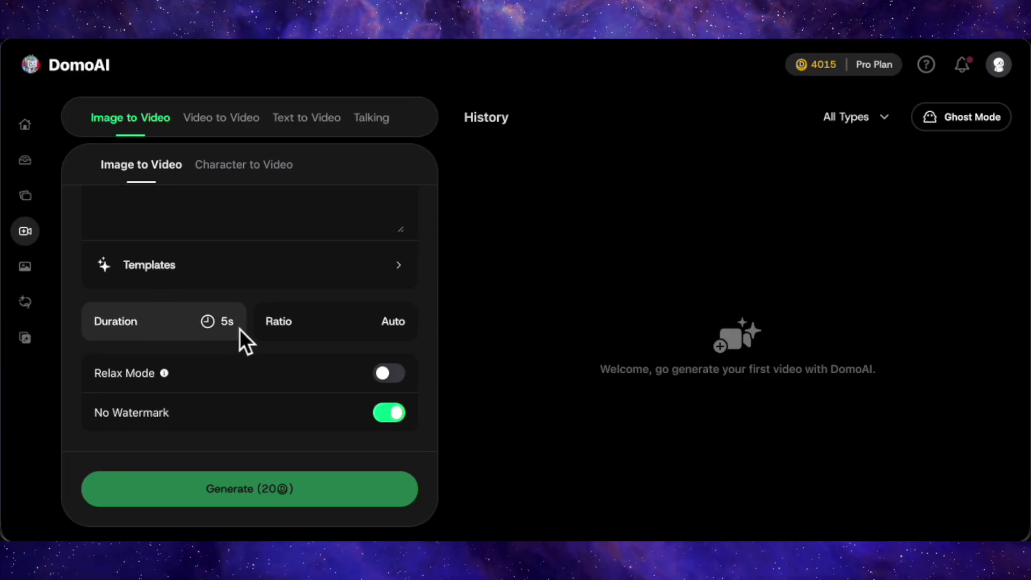
{"action": "left_click", "coordinate": [228, 324]}
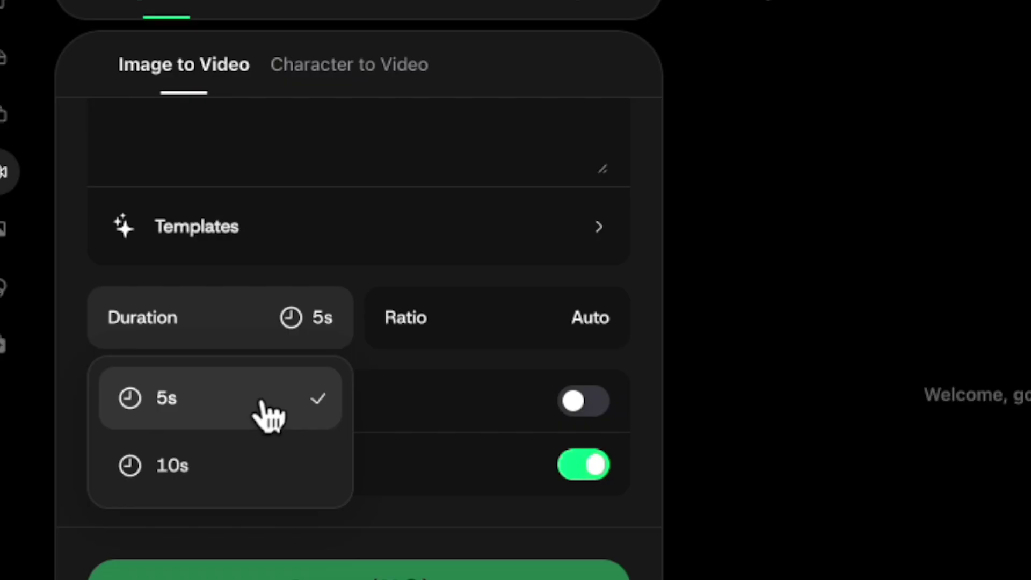
{"action": "left_click", "coordinate": [242, 421]}
{"action": "left_click", "coordinate": [605, 321]}
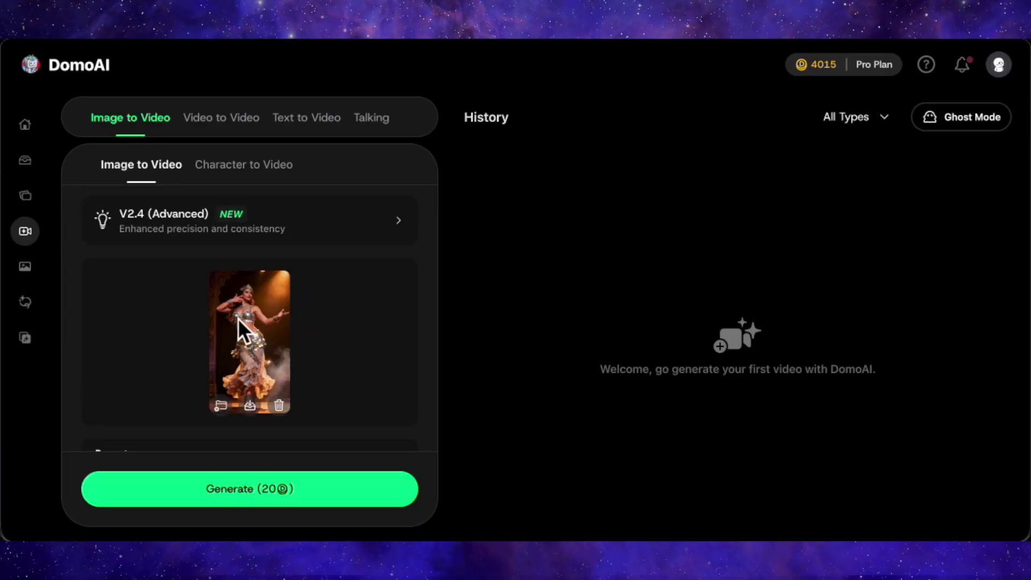
Step: Preview the uploaded dancer image full size, then start the first belly-dancing generation
{"action": "left_click", "coordinate": [242, 326]}
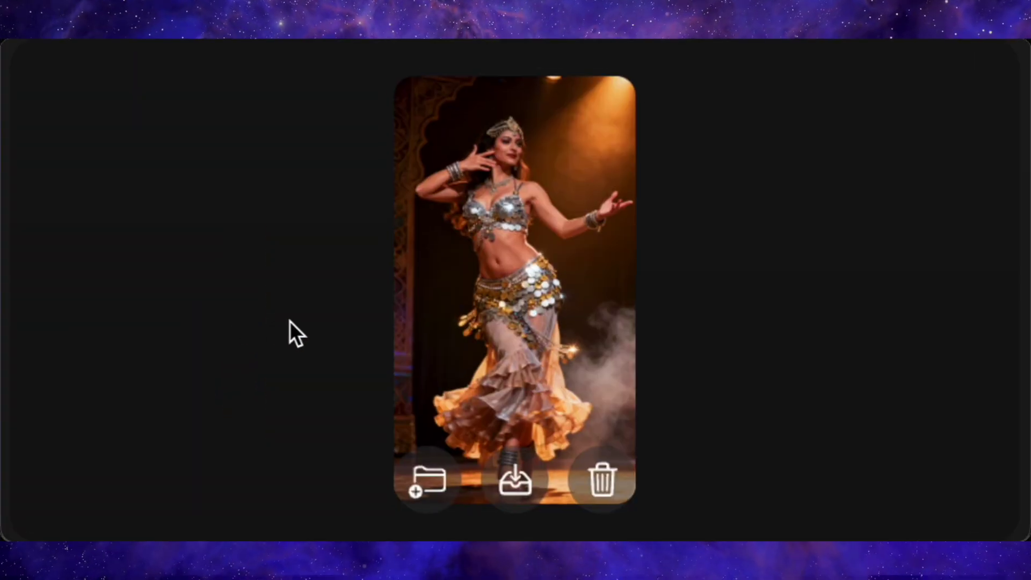
{"action": "left_click", "coordinate": [536, 322]}
{"action": "scroll", "coordinate": [271, 392], "scroll_direction": "down", "scroll_amount": 2}
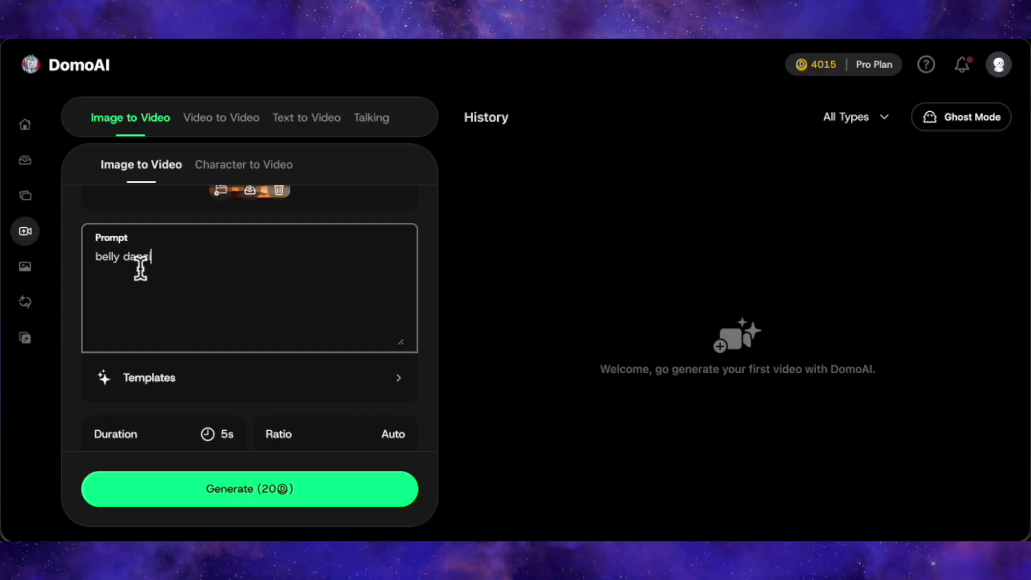
{"action": "left_click", "coordinate": [304, 495]}
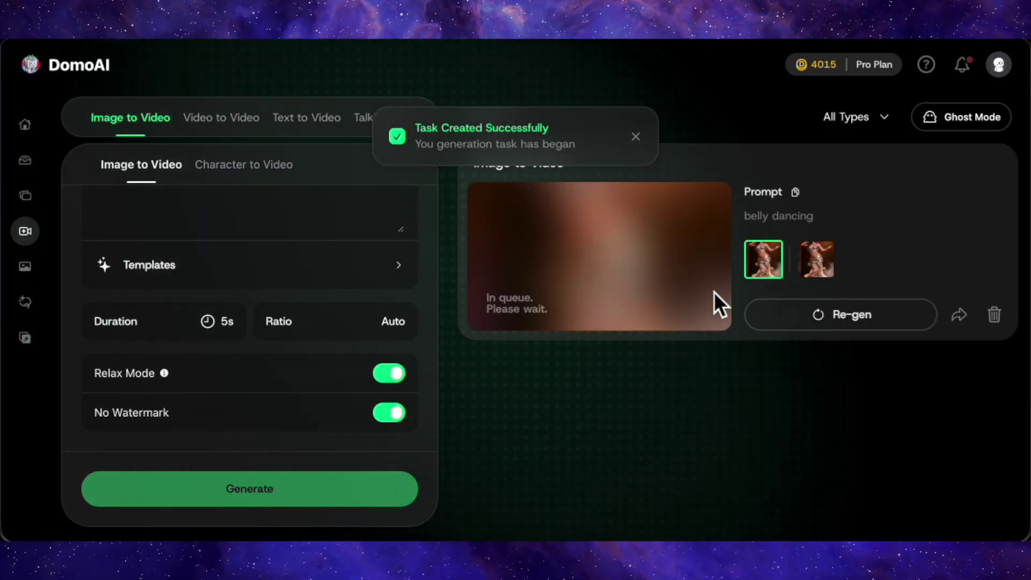
{"action": "scroll", "coordinate": [259, 237], "scroll_direction": "up", "scroll_amount": 2}
{"action": "scroll", "coordinate": [259, 237], "scroll_direction": "down", "scroll_amount": 2}
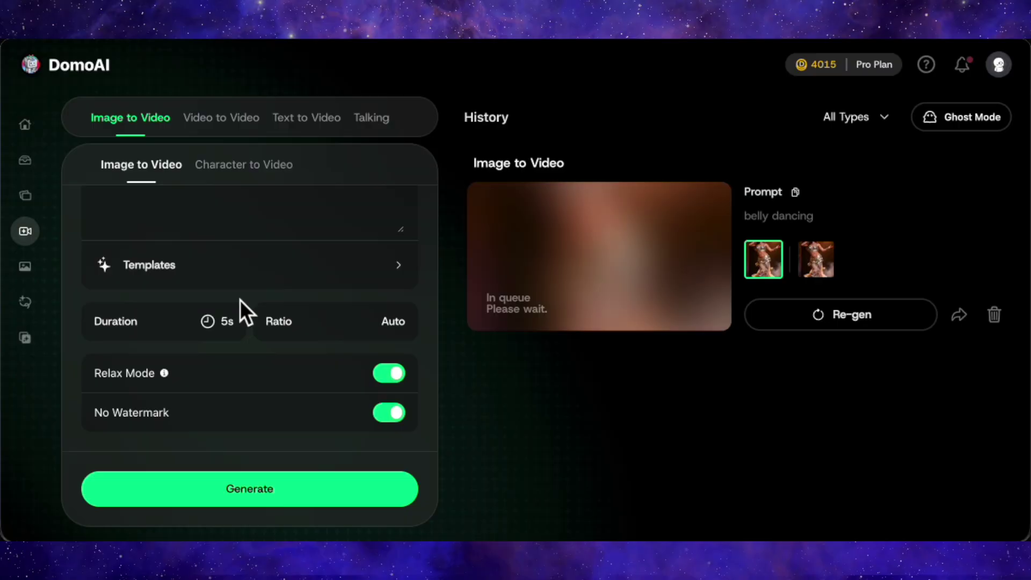
Step: Turn off Relax Mode and queue two more belly-dancing generations
{"action": "left_click", "coordinate": [391, 375]}
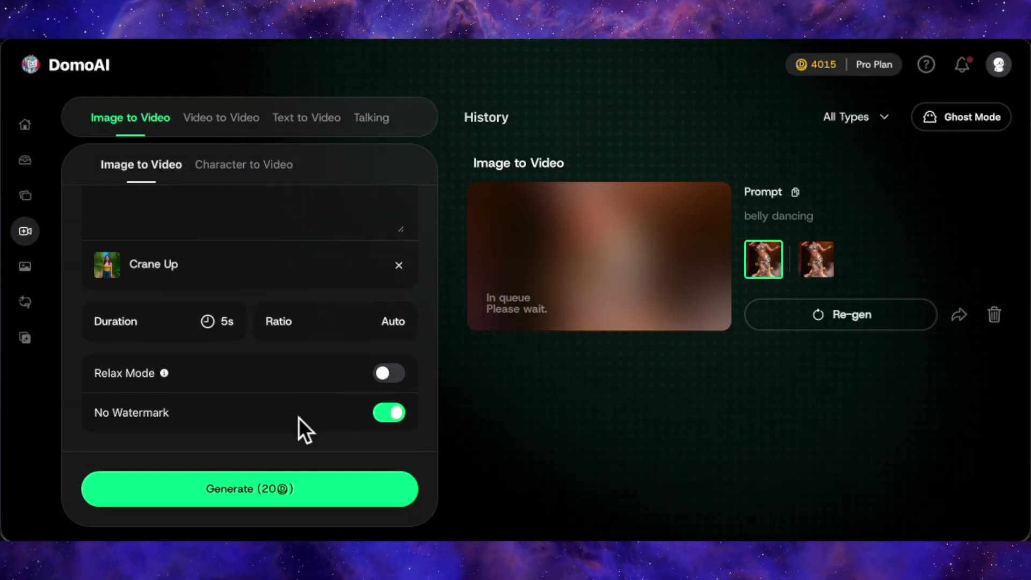
{"action": "left_click", "coordinate": [271, 489]}
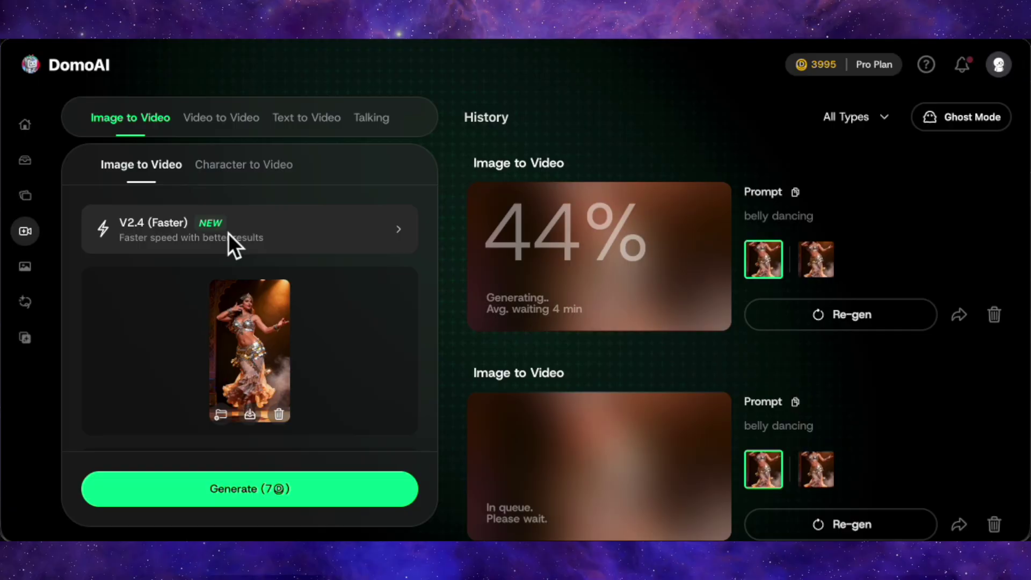
{"action": "scroll", "coordinate": [209, 309], "scroll_direction": "down", "scroll_amount": 5}
{"action": "scroll", "coordinate": [208, 314], "scroll_direction": "down", "scroll_amount": 3}
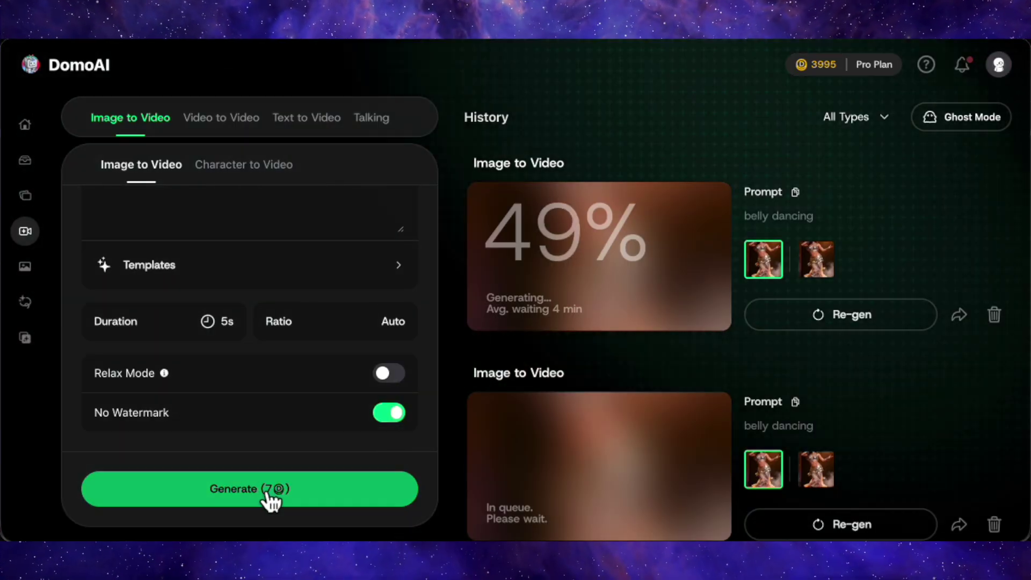
{"action": "left_click", "coordinate": [267, 493]}
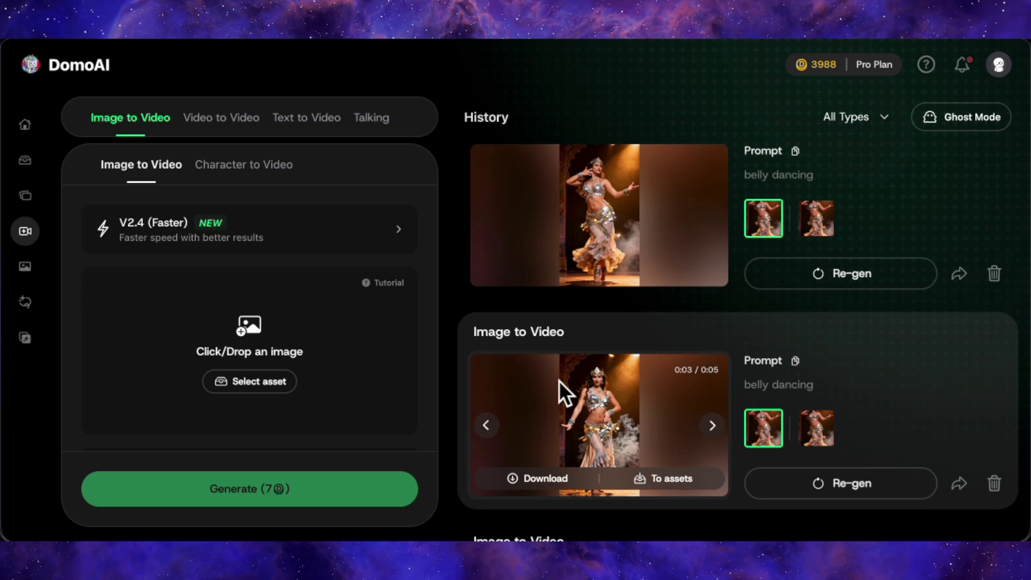
{"action": "scroll", "coordinate": [605, 242], "scroll_direction": "up", "scroll_amount": 1}
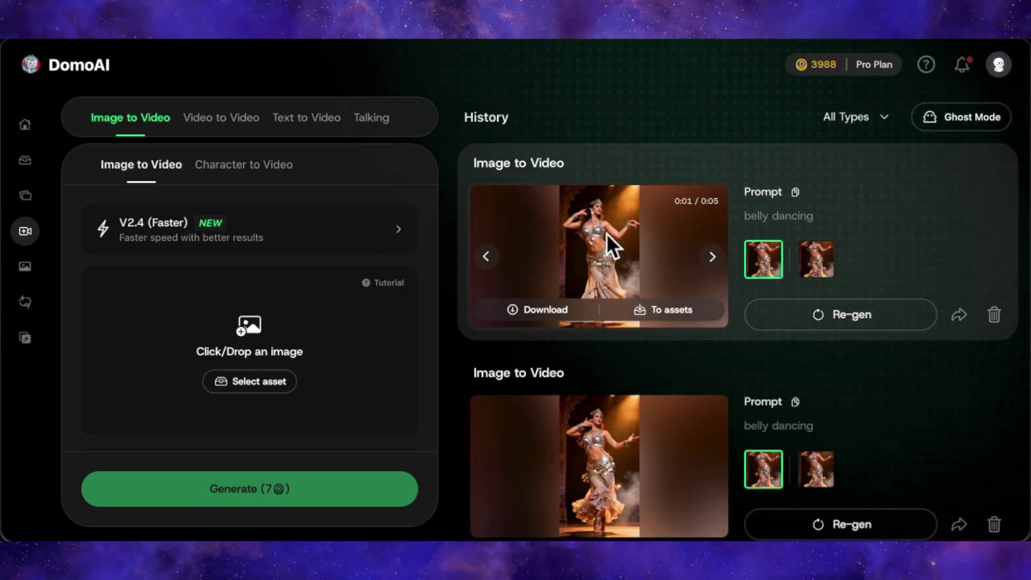
{"action": "scroll", "coordinate": [606, 233], "scroll_direction": "down", "scroll_amount": 1}
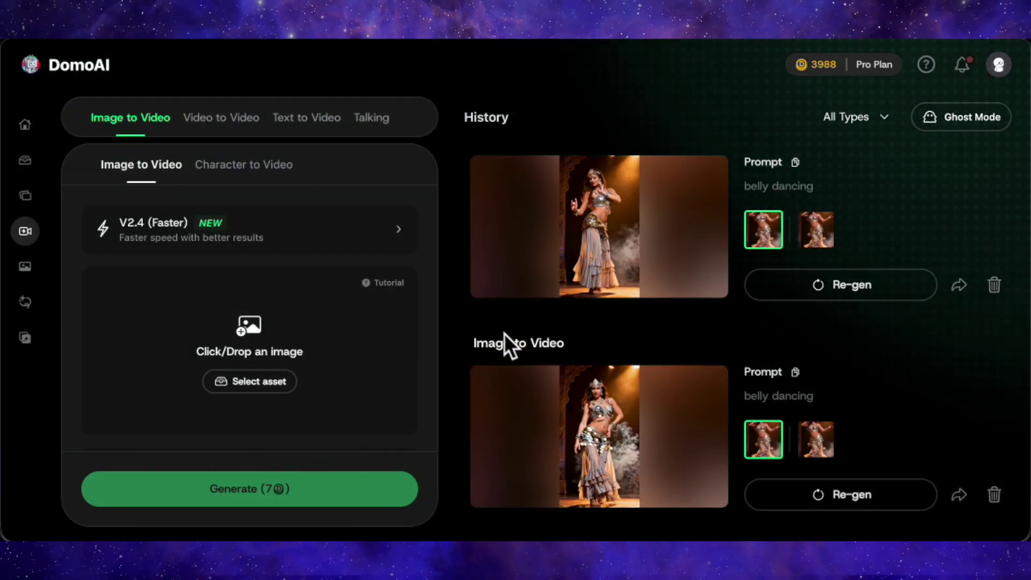
{"action": "mouse_move", "coordinate": [599, 451]}
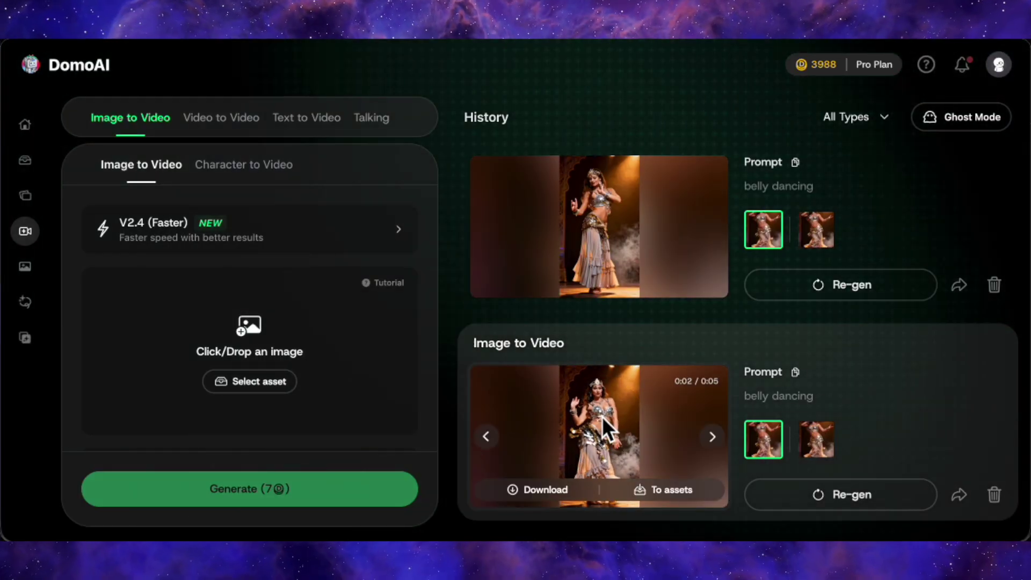
Step: Open the finished belly-dancer clip's card from the history list
{"action": "left_click", "coordinate": [602, 416]}
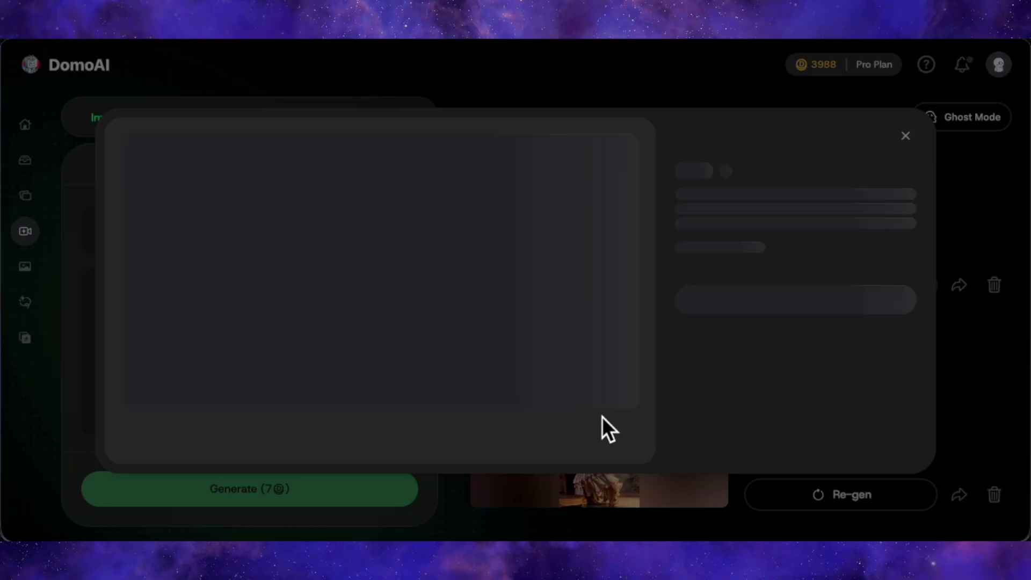
Step: Play the belly-dancer video in its detail view
{"action": "left_click", "coordinate": [378, 265]}
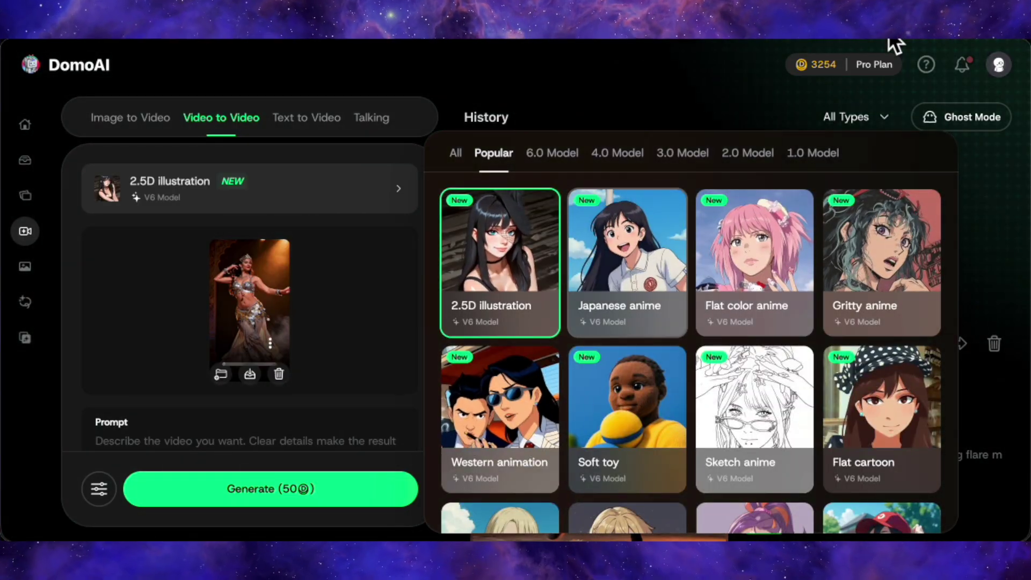
{"action": "scroll", "coordinate": [691, 355], "scroll_direction": "down", "scroll_amount": 1}
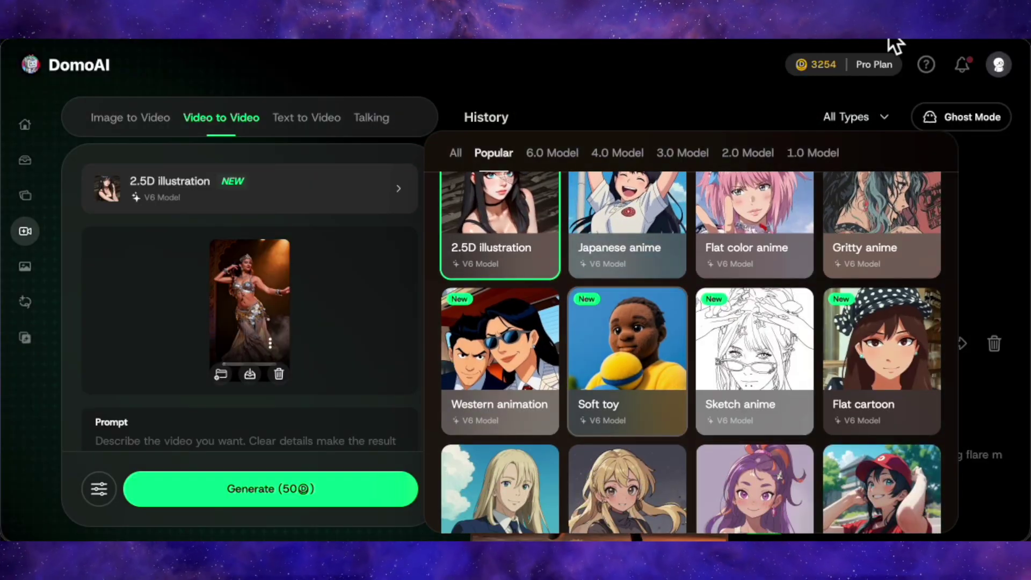
{"action": "scroll", "coordinate": [691, 354], "scroll_direction": "down", "scroll_amount": 3}
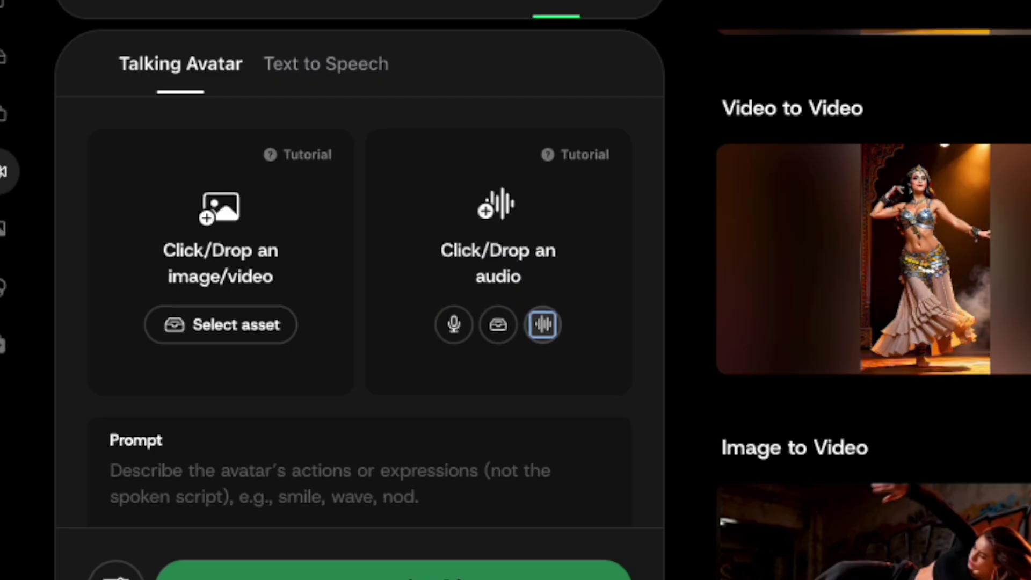
Step: Review the Text to Speech voice list, then the Talking Avatar duration options
{"action": "left_click", "coordinate": [326, 64]}
{"action": "left_click", "coordinate": [204, 412]}
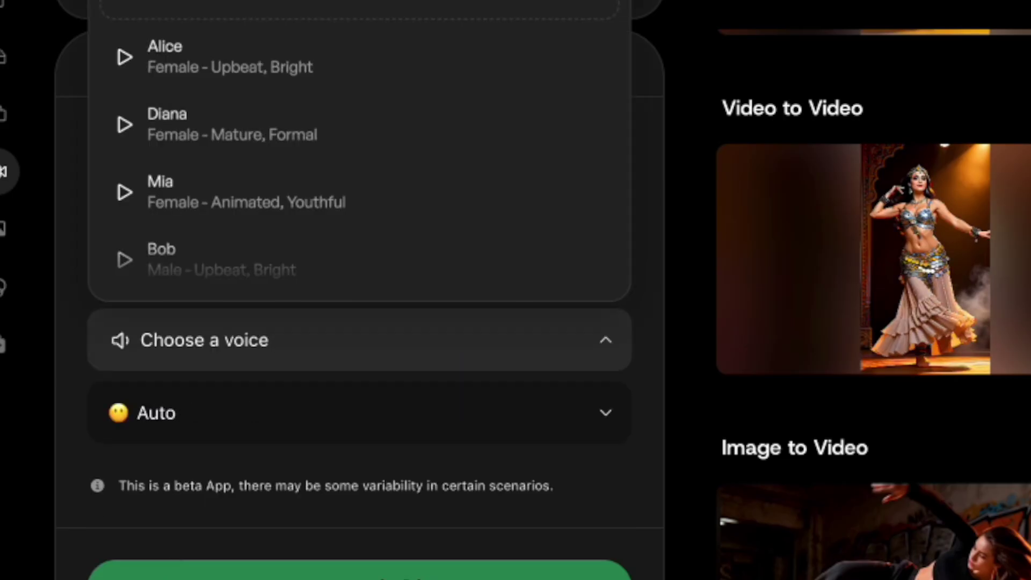
{"action": "scroll", "coordinate": [355, 162], "scroll_direction": "down", "scroll_amount": 2}
{"action": "left_click", "coordinate": [181, 64]}
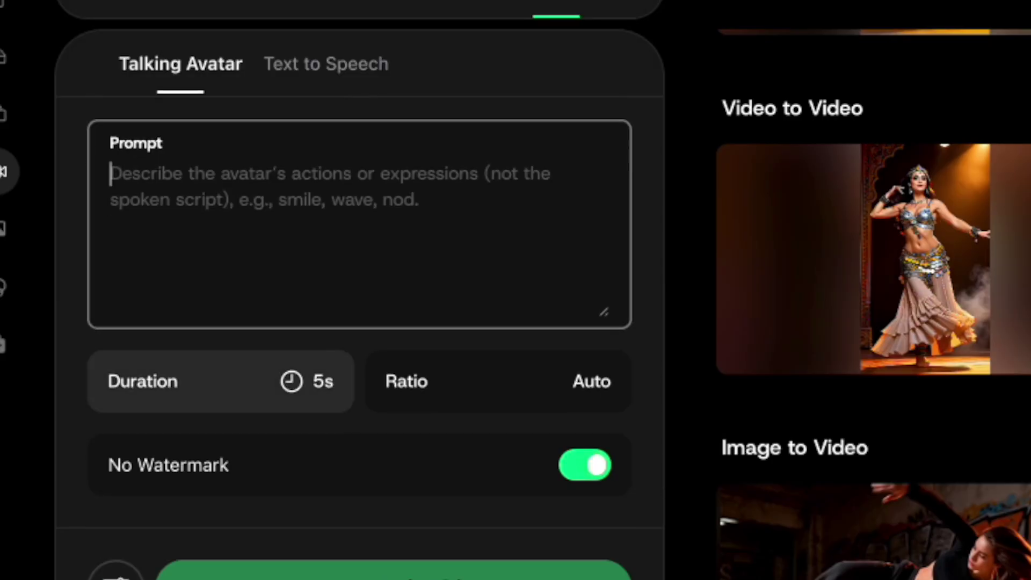
{"action": "left_click", "coordinate": [220, 381]}
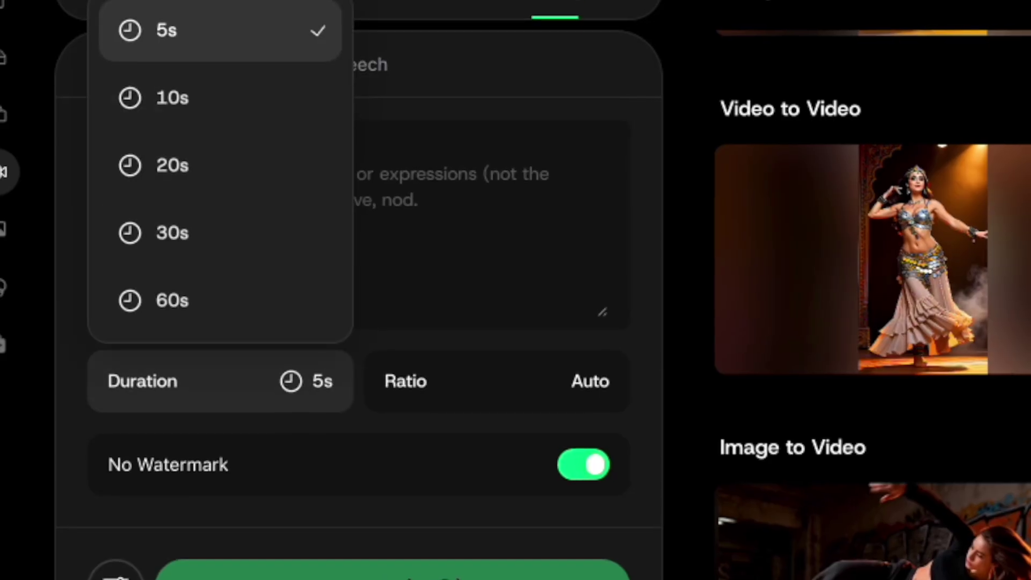